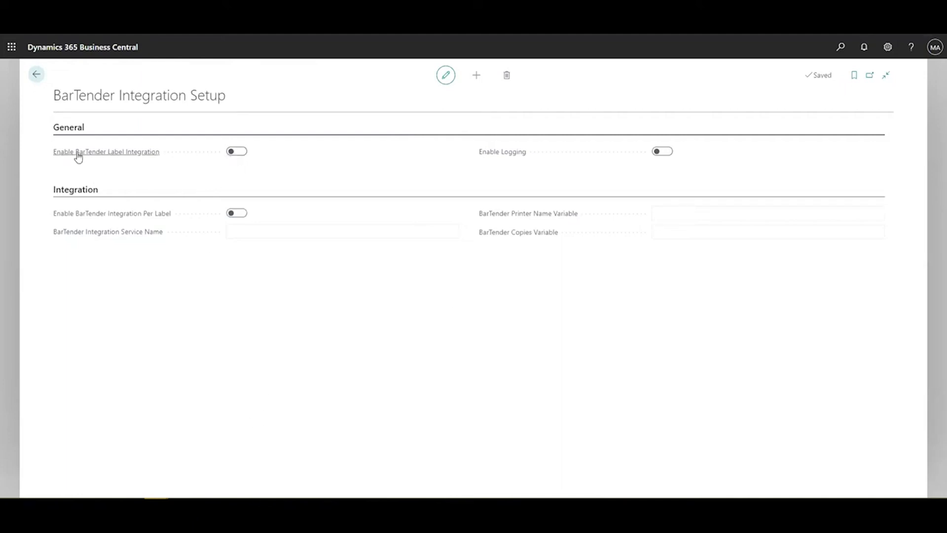
Enable BarTender label integration and logging in the general integration settings
click(234, 153)
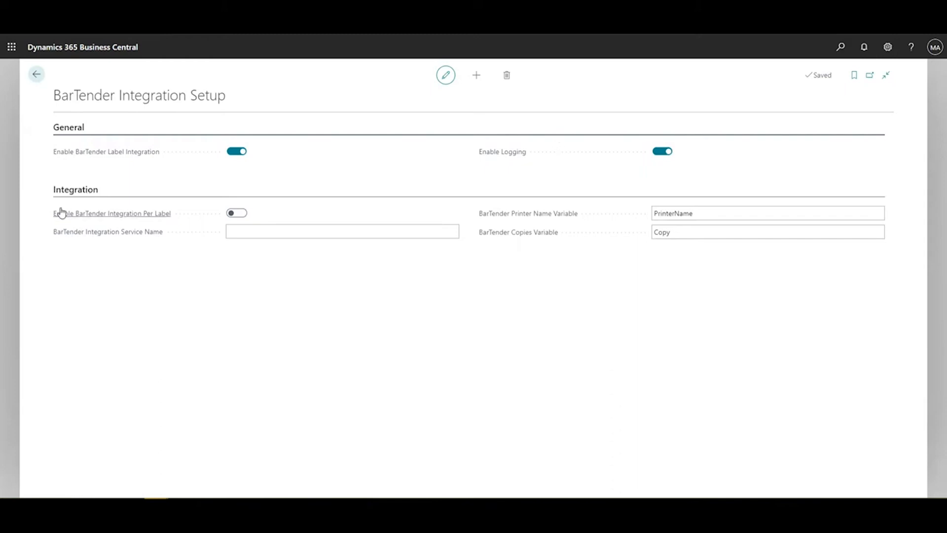
mouse_move(111, 215)
mouse_move(62, 234)
mouse_move(75, 214)
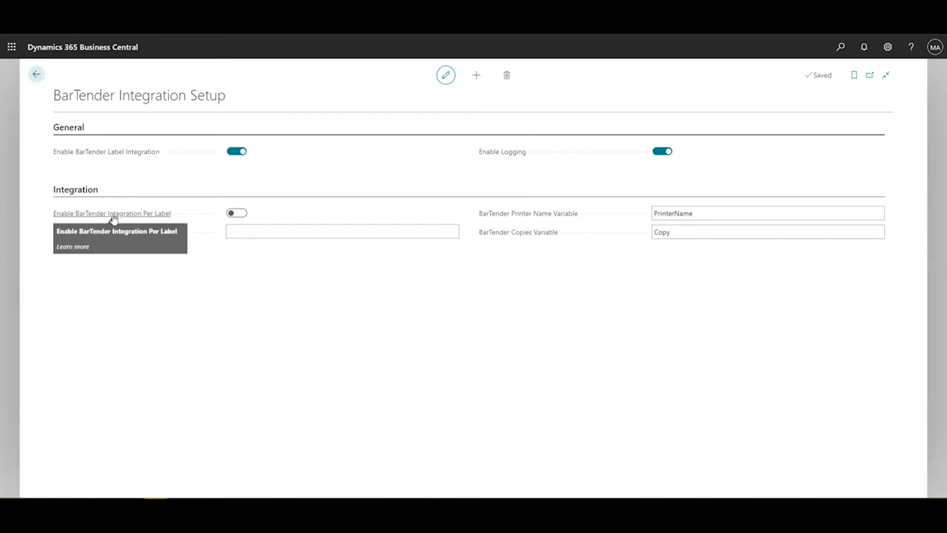
click(236, 214)
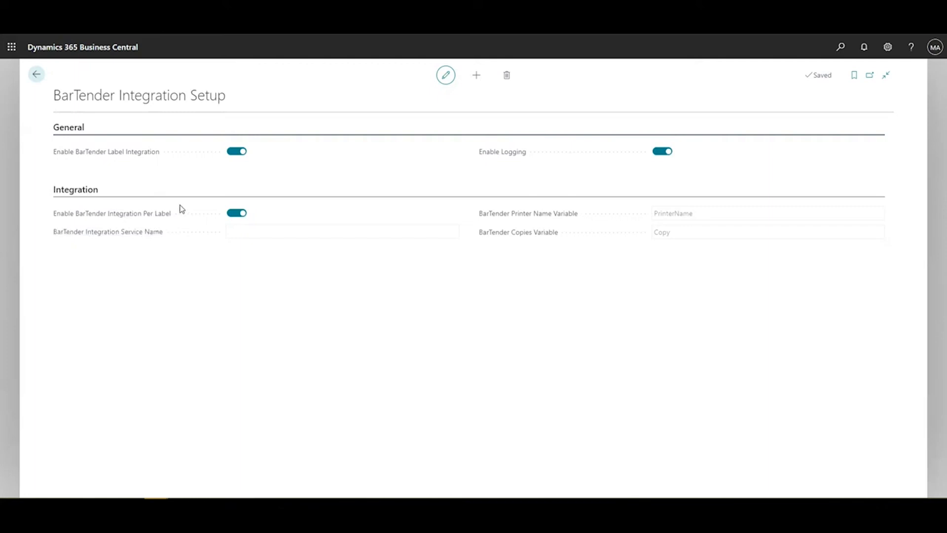
click(237, 217)
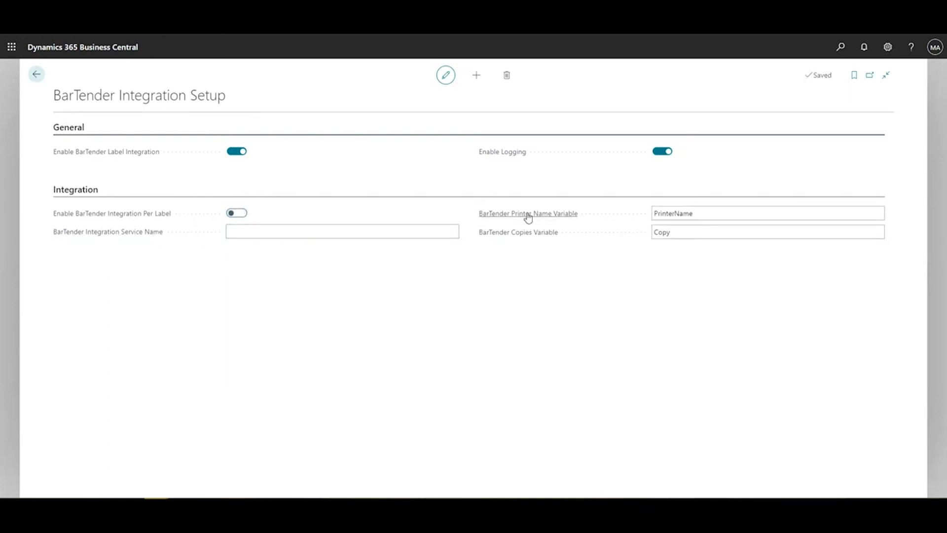
Examine the printer name variable, copies variable and integration service name settings in the BarTender Integration Setup
mouse_move(503, 237)
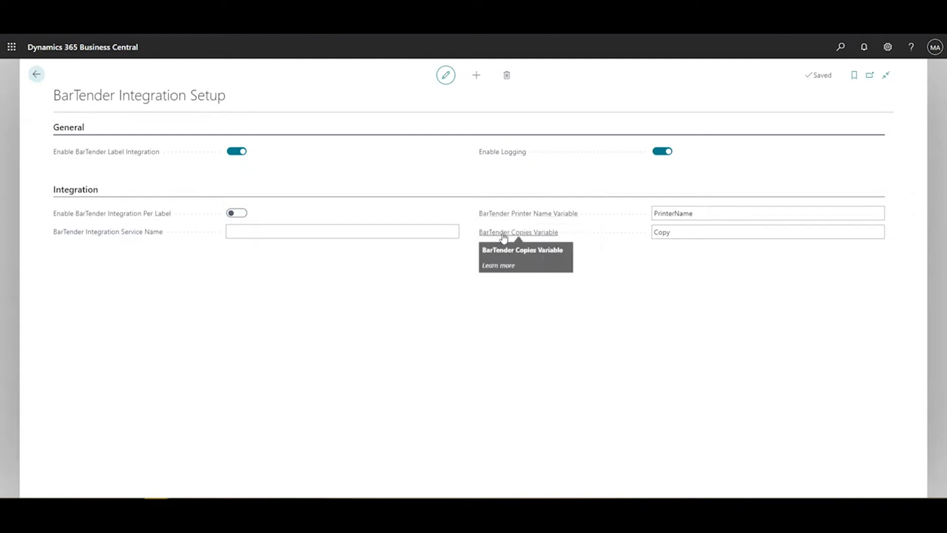
click(723, 213)
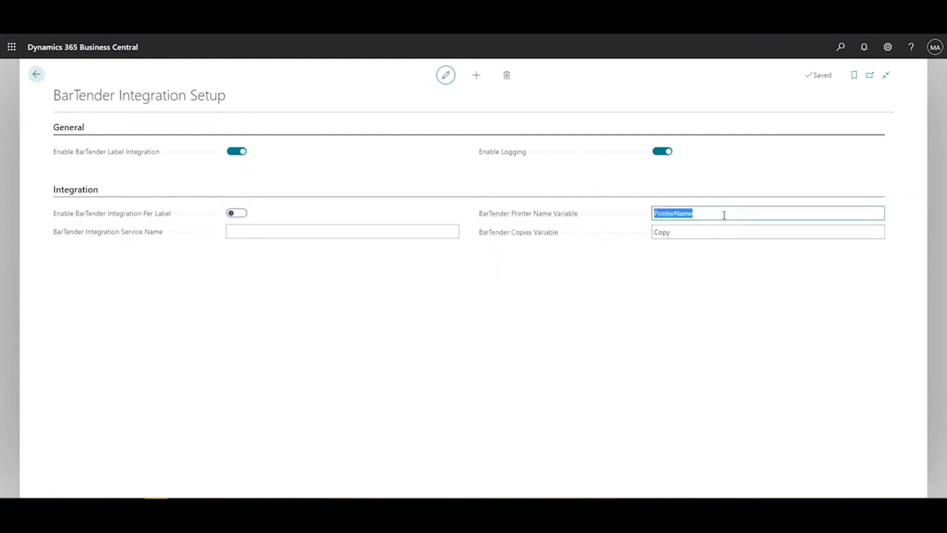
click(699, 232)
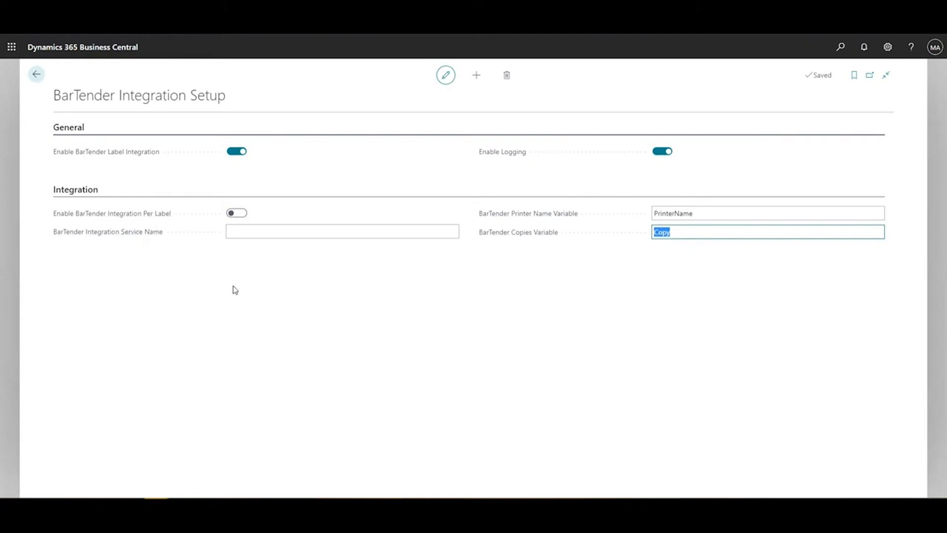
click(238, 232)
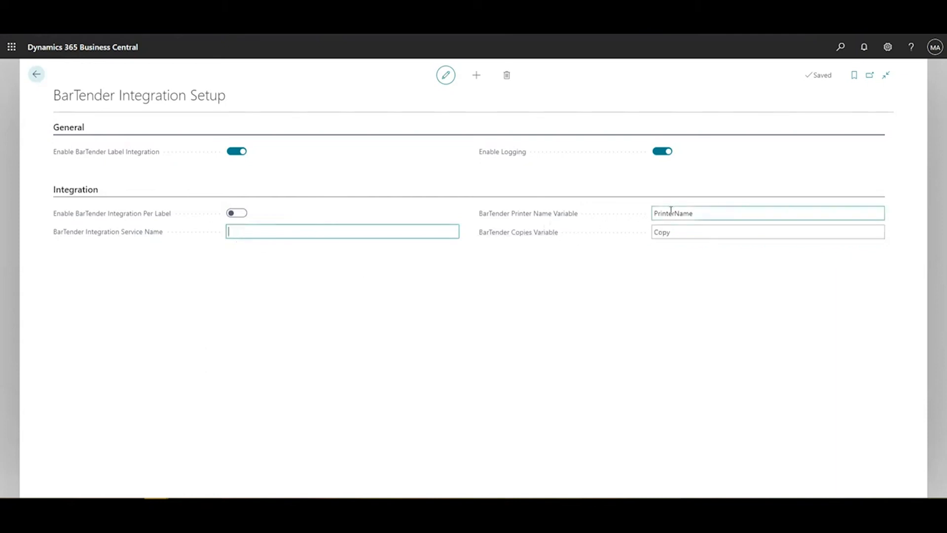
click(682, 233)
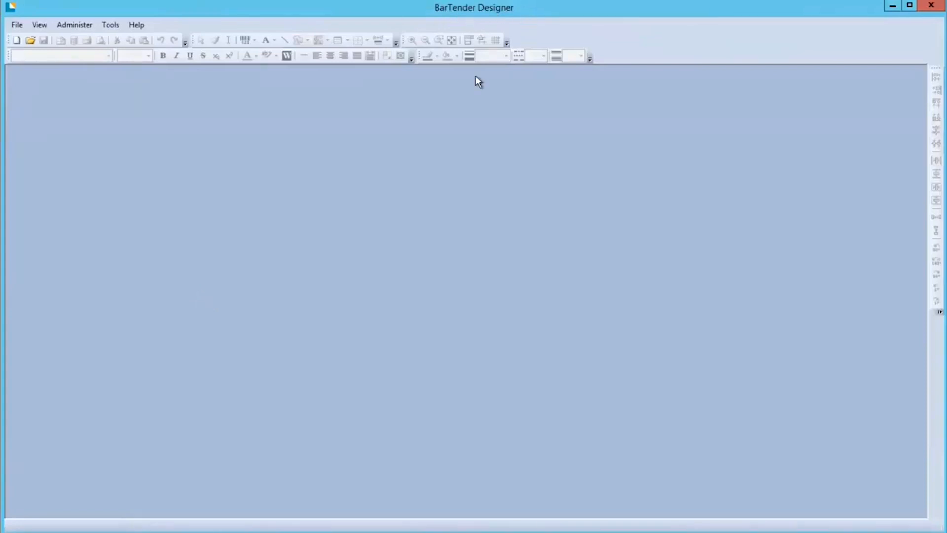
Switch to BarTender Designer, launch Integration Builder and create a new Web Service integration
click(109, 25)
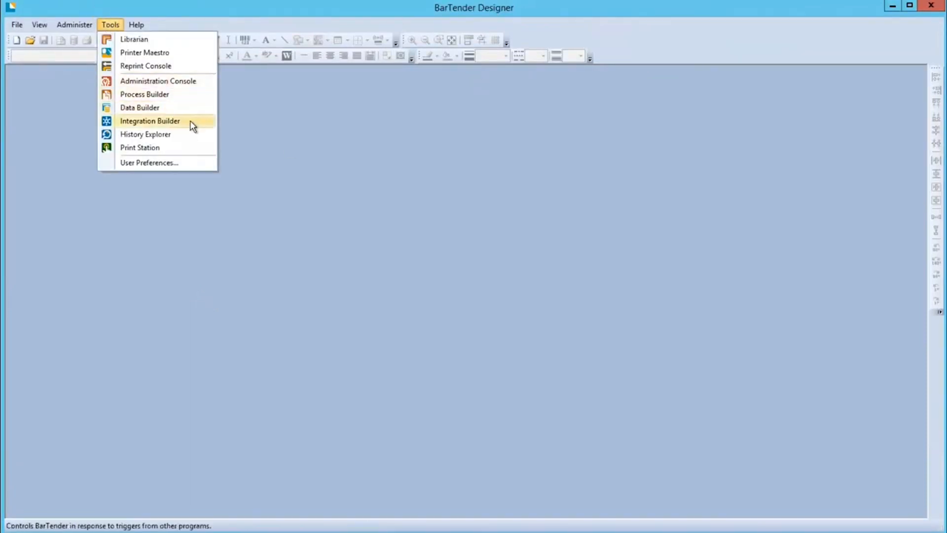
click(154, 122)
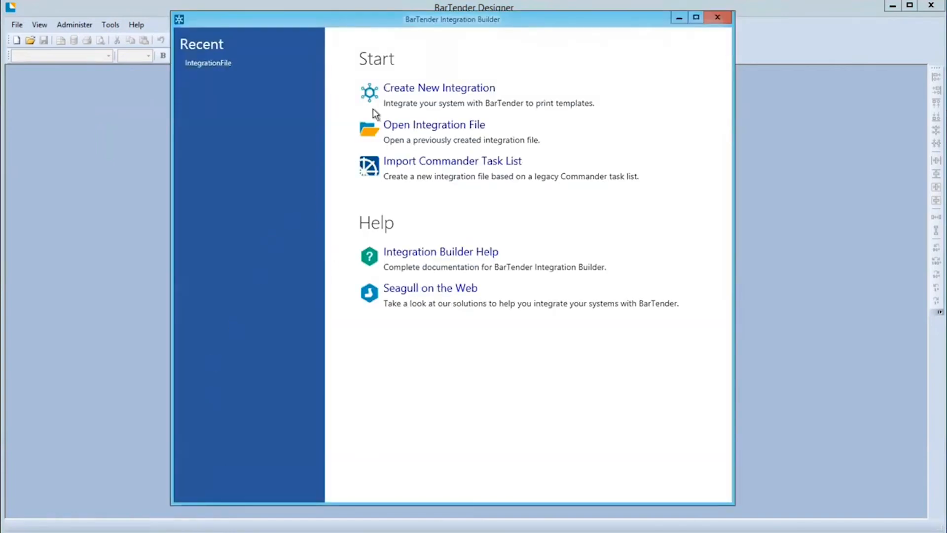
click(416, 92)
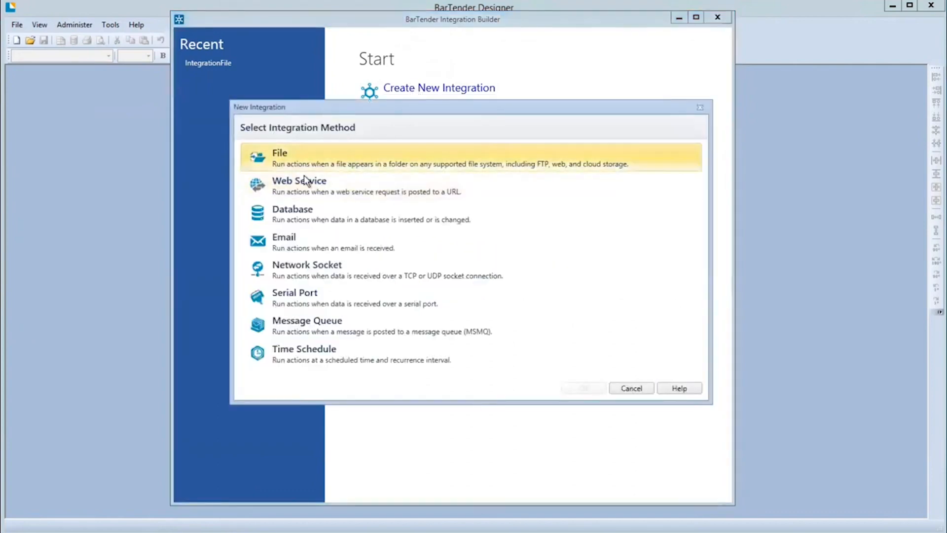
click(271, 185)
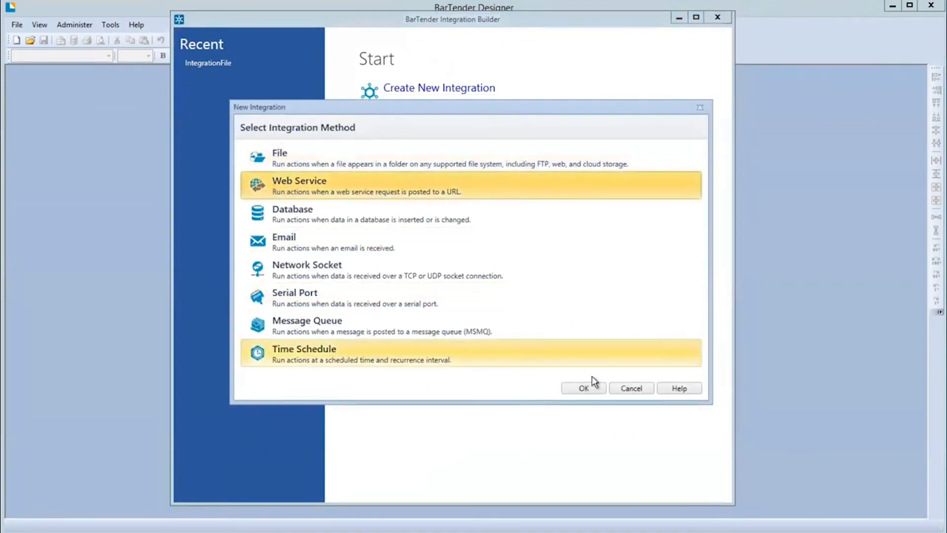
click(583, 389)
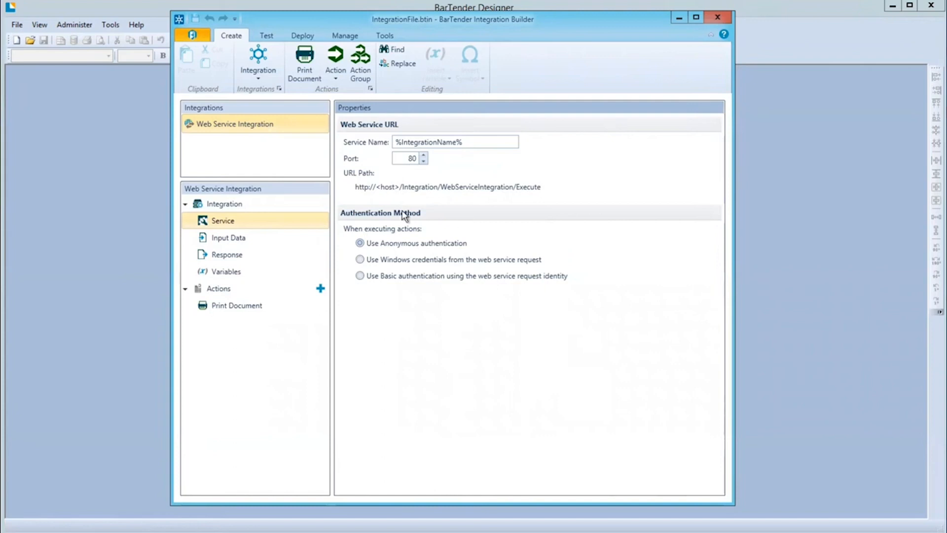
Copy the full URL path of the new web service integration
drag(374, 186, 390, 185)
click(374, 206)
double_click(416, 159)
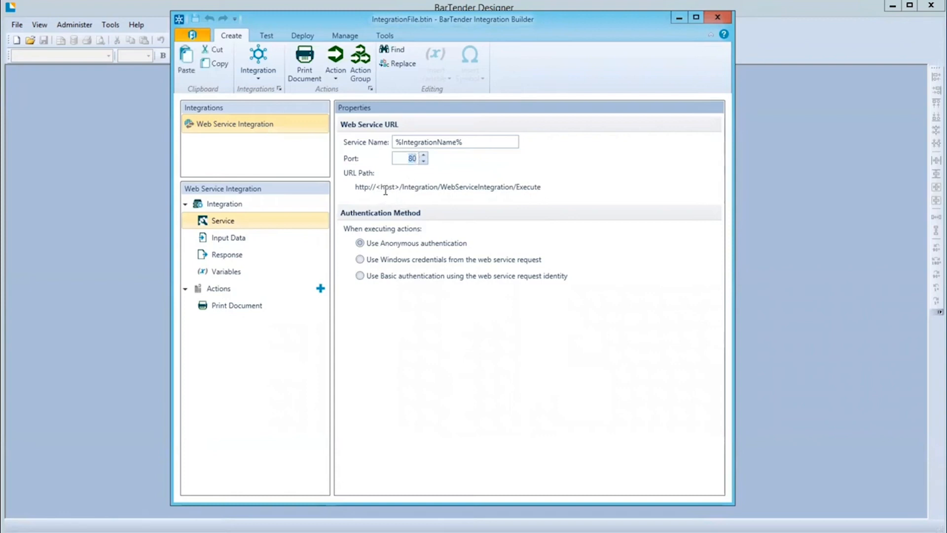
double_click(412, 159)
click(368, 186)
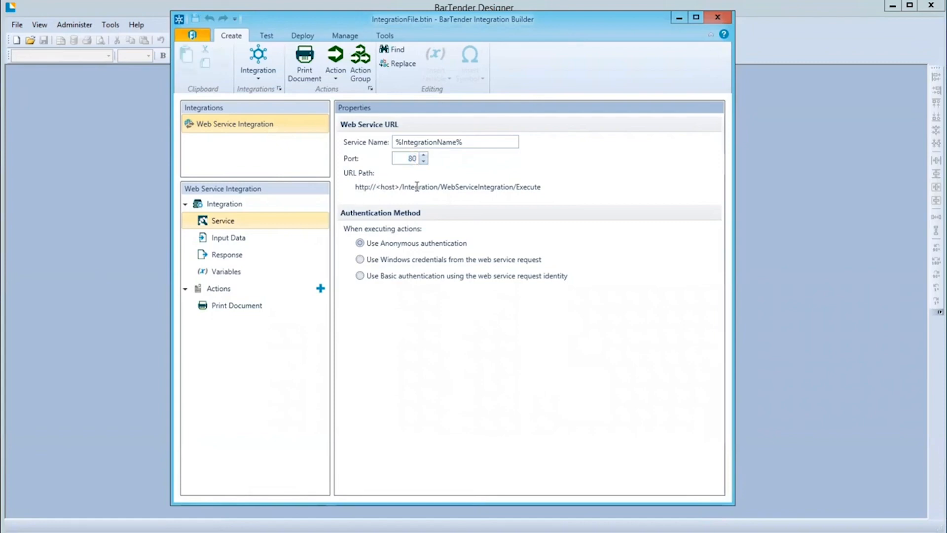
drag(356, 186, 543, 185)
right_click(537, 188)
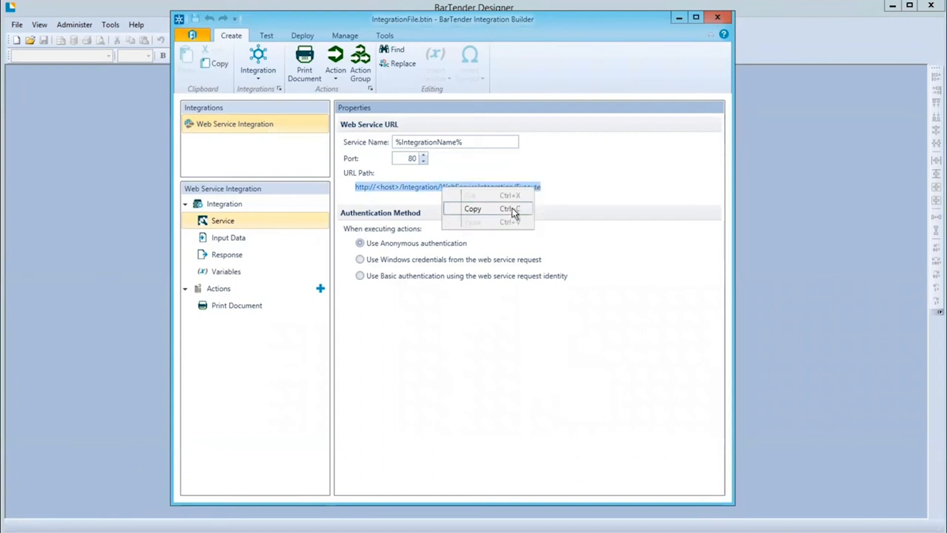
click(473, 209)
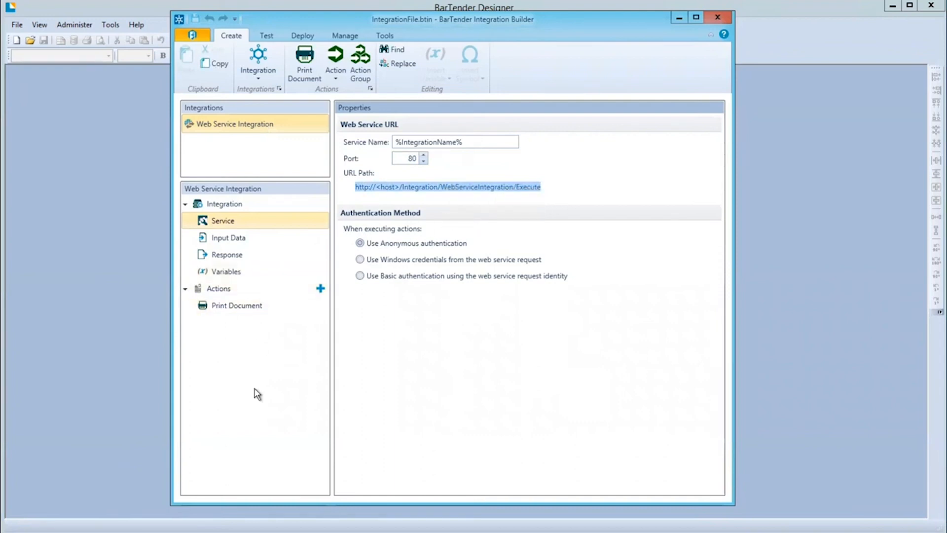
Override the Print Document action's printer with %PrinterName% and its copies with %Copy%, matching the variable names set up in Business Central
click(217, 306)
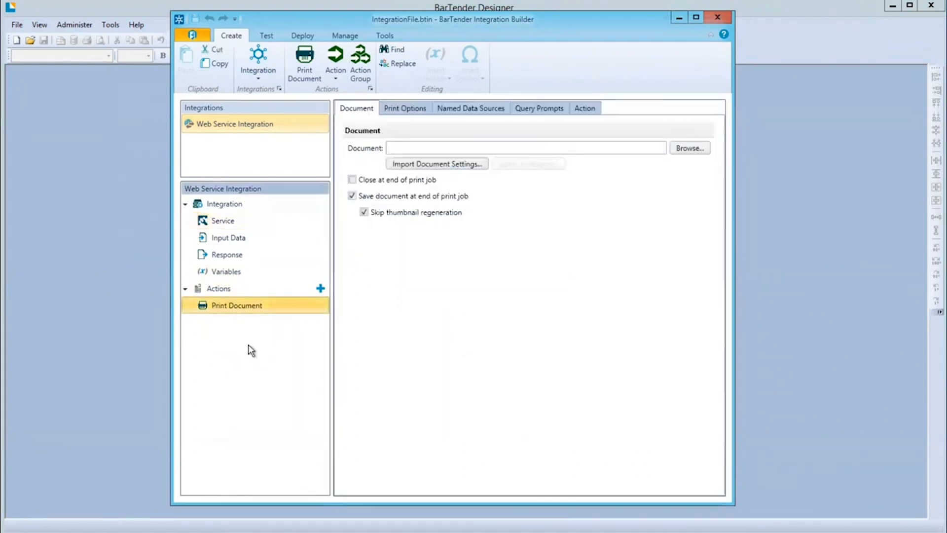
click(404, 110)
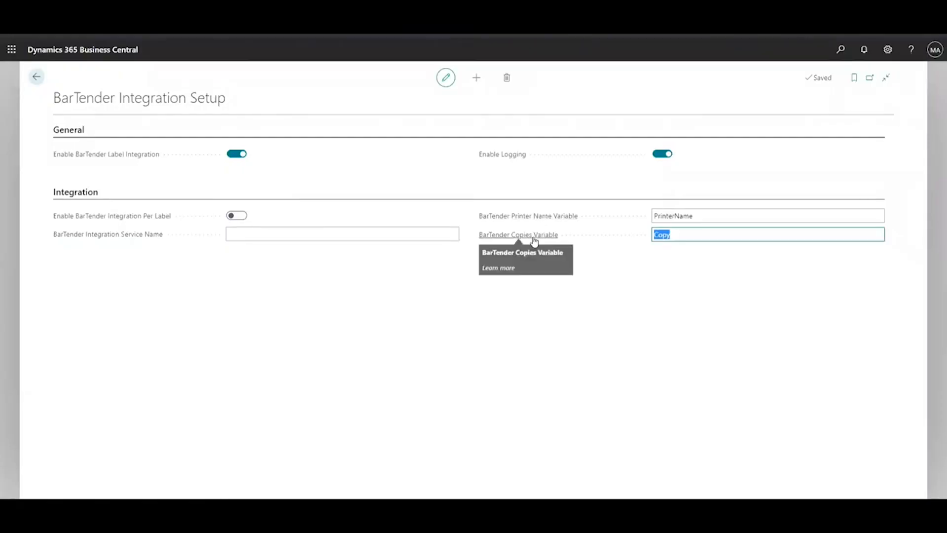
click(703, 217)
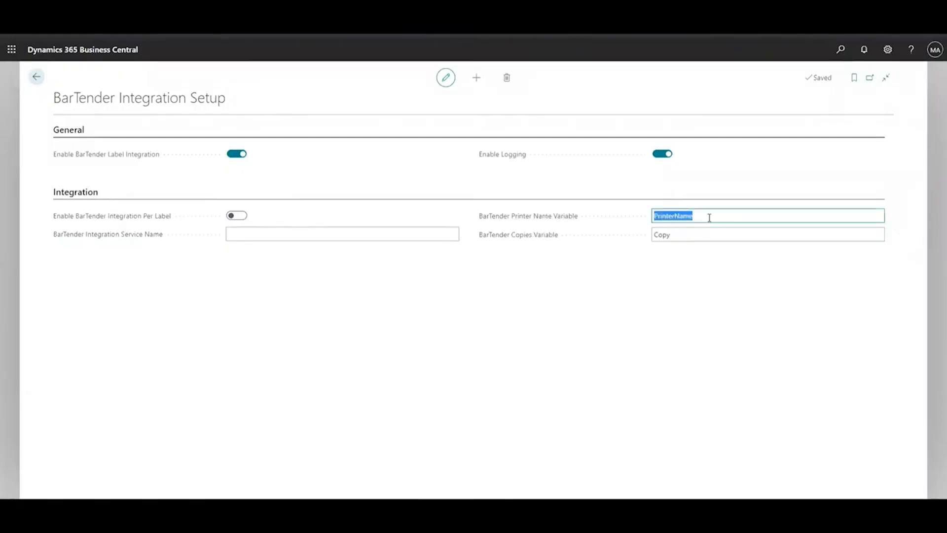
click(685, 236)
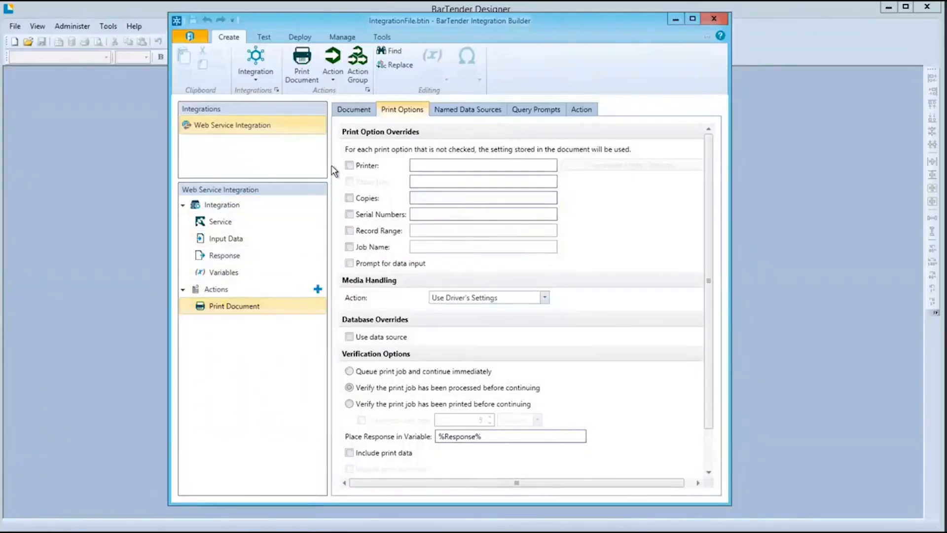
click(350, 166)
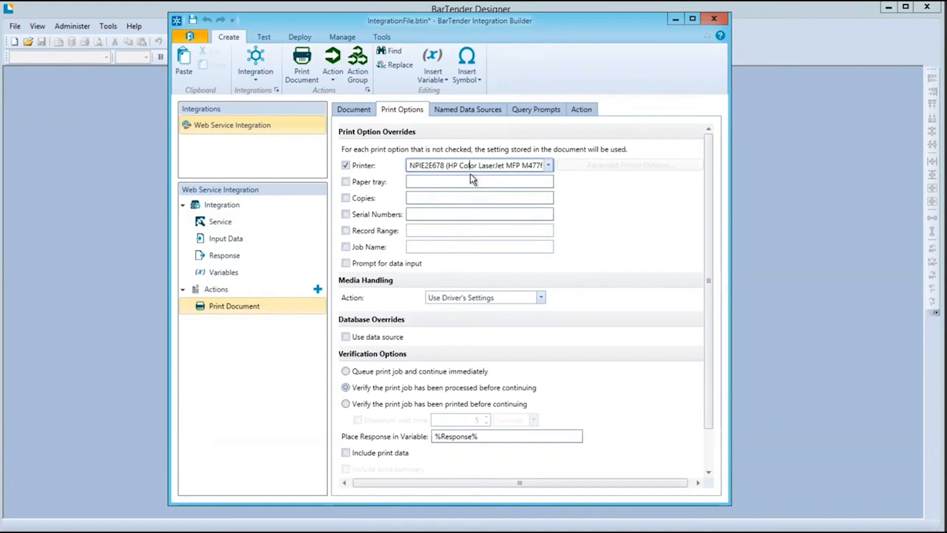
key(ctrl+a)
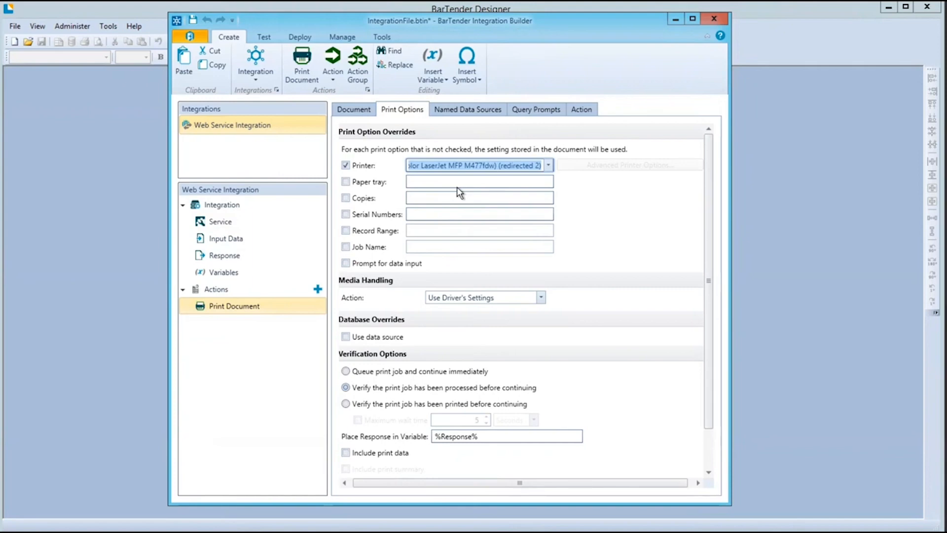
text(%Printe)
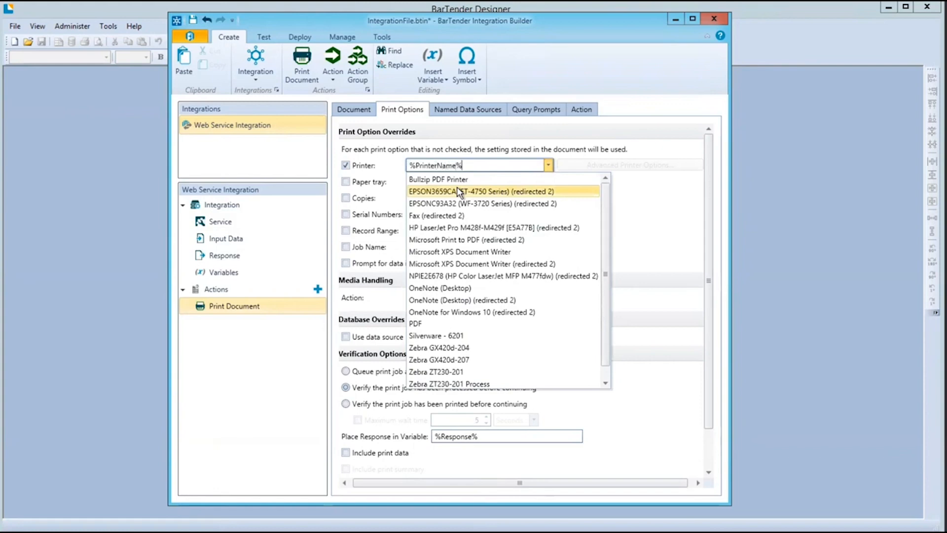
text(rName%)
key(Return)
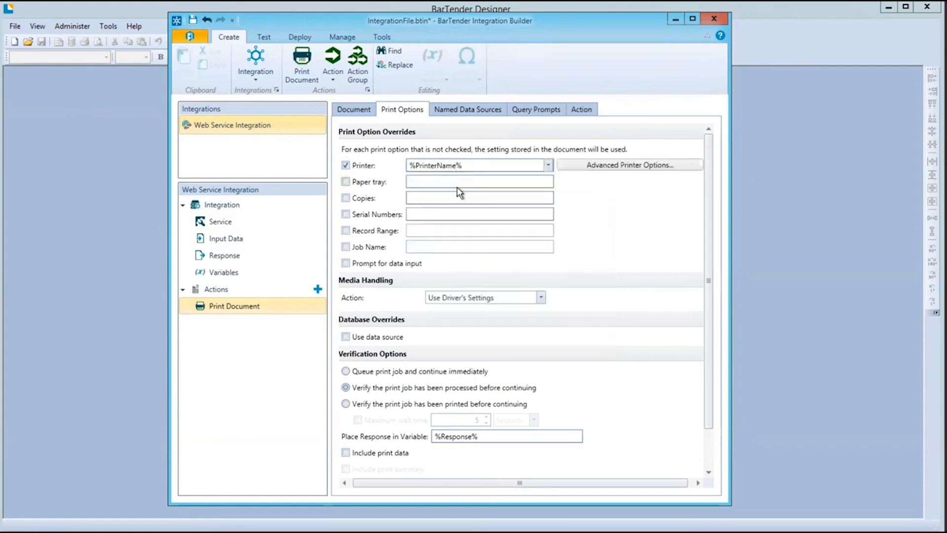
click(345, 198)
text(%Copy%)
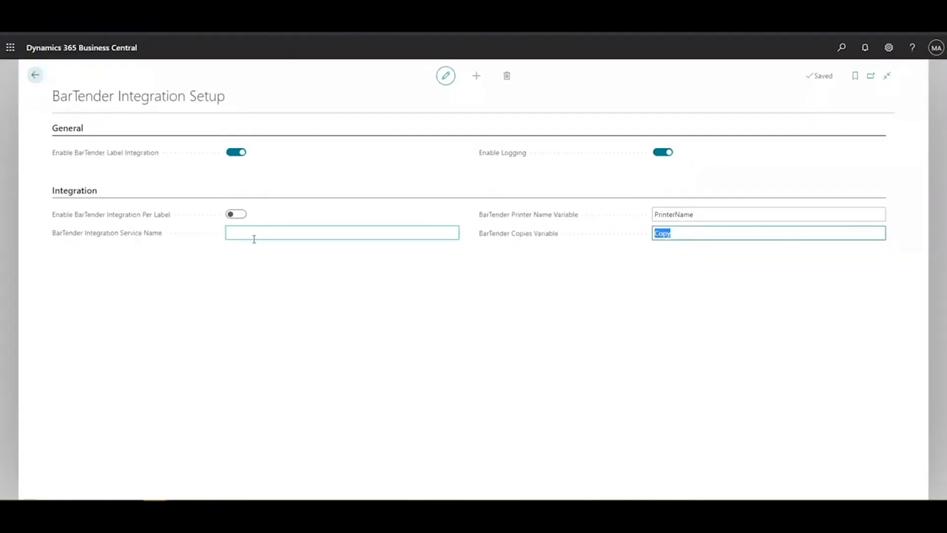
Switch to Business Central and paste the copied web service URL as the BarTender integration service name
click(708, 214)
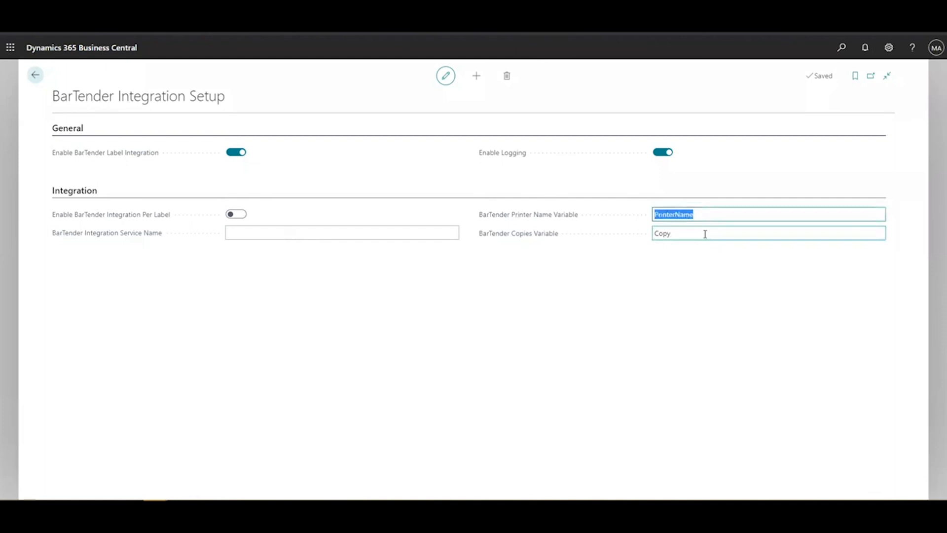
click(705, 233)
click(260, 235)
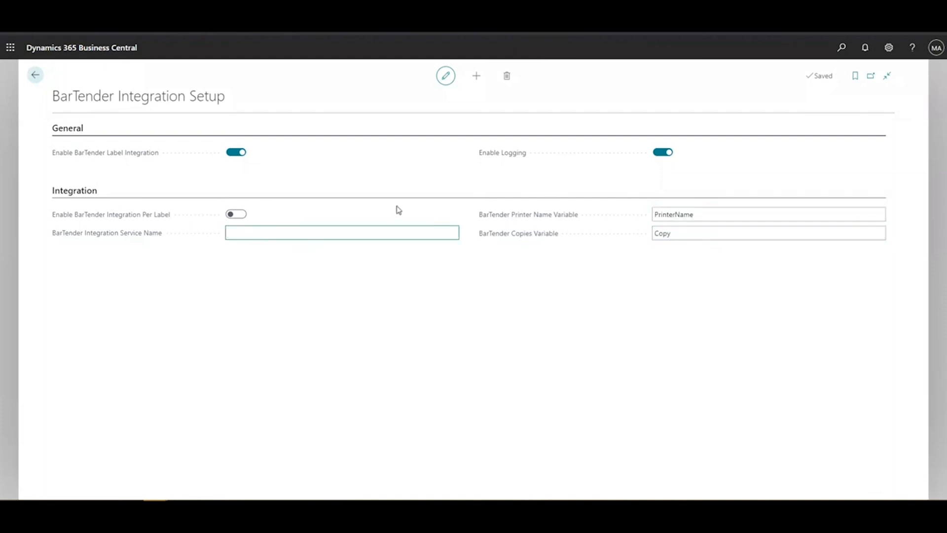
key(ctrl+v)
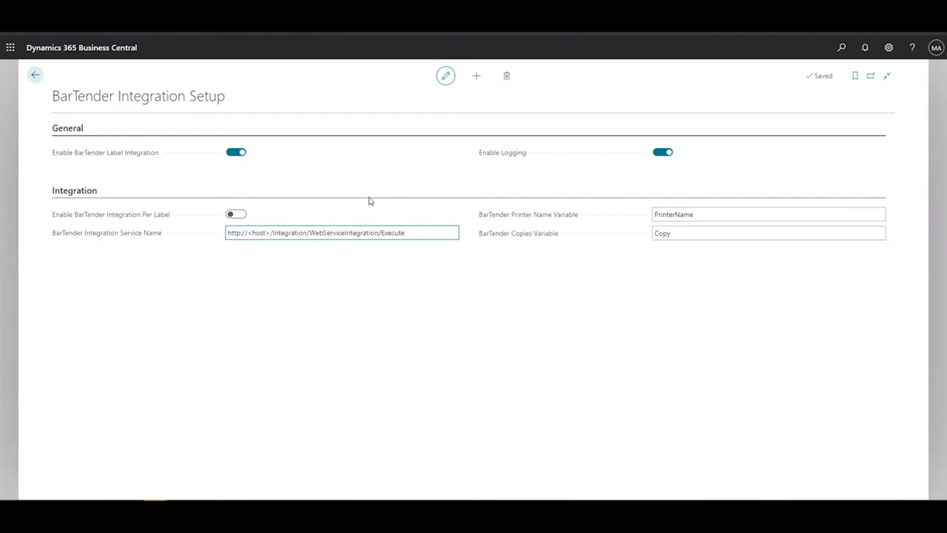
Replace the <host> placeholder in the integration service URL with servername.domain.com:80 and commit the value
click(248, 235)
drag(247, 236, 270, 235)
text(servern)
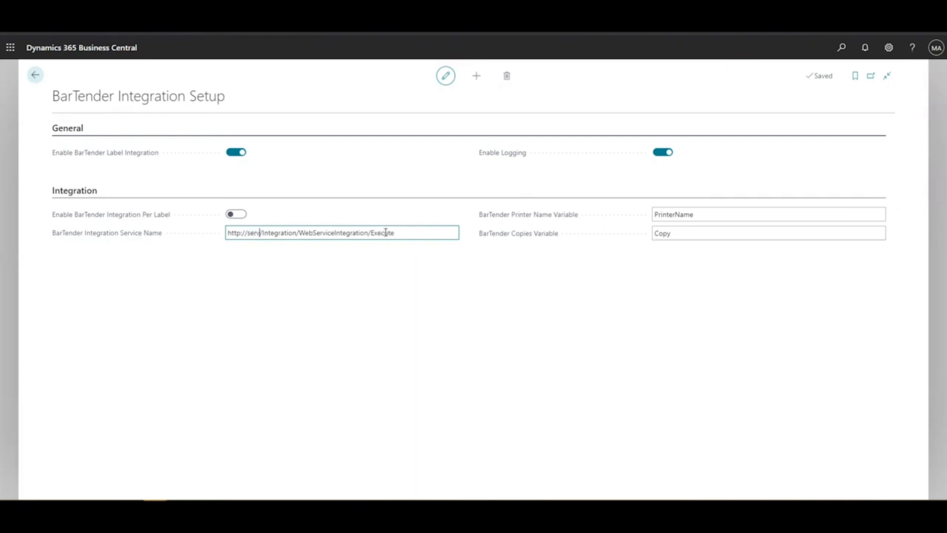
text(ame.domain)
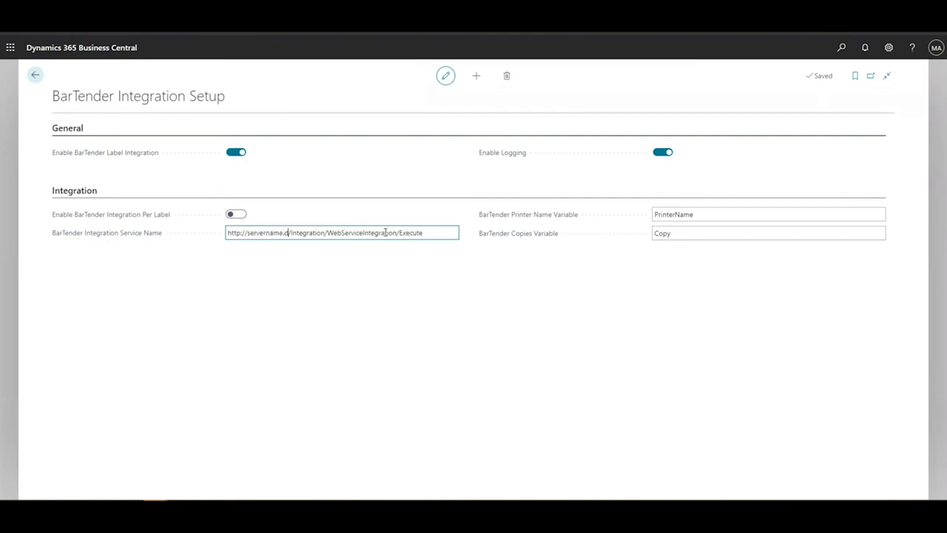
text(.com)
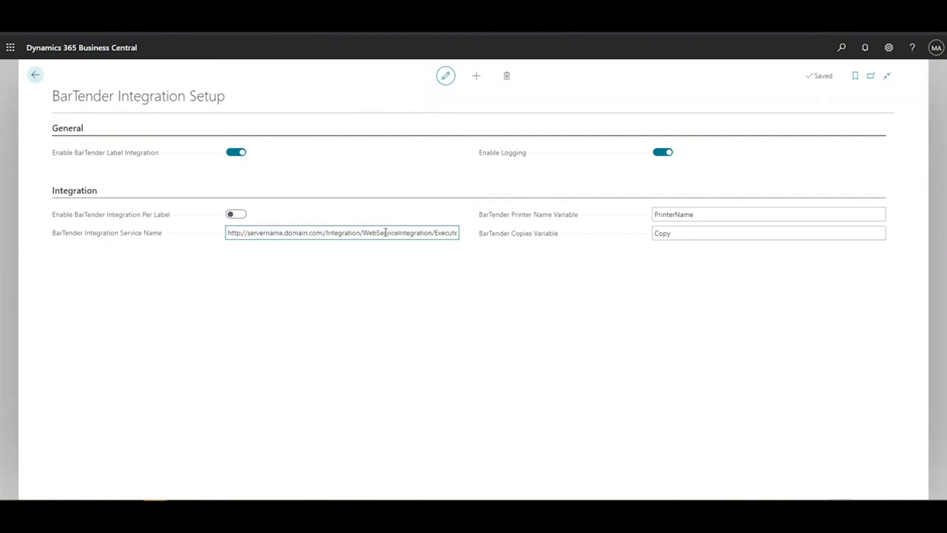
text(:80)
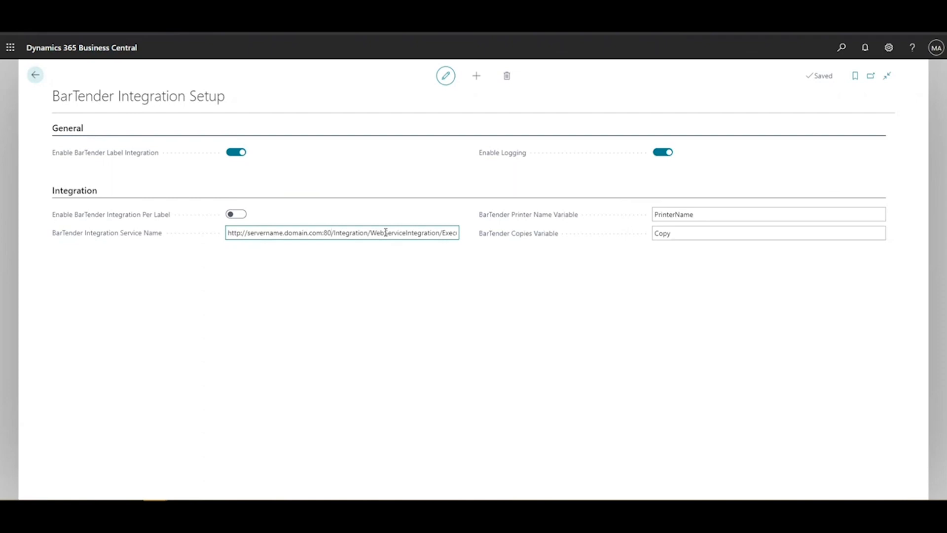
key(Tab)
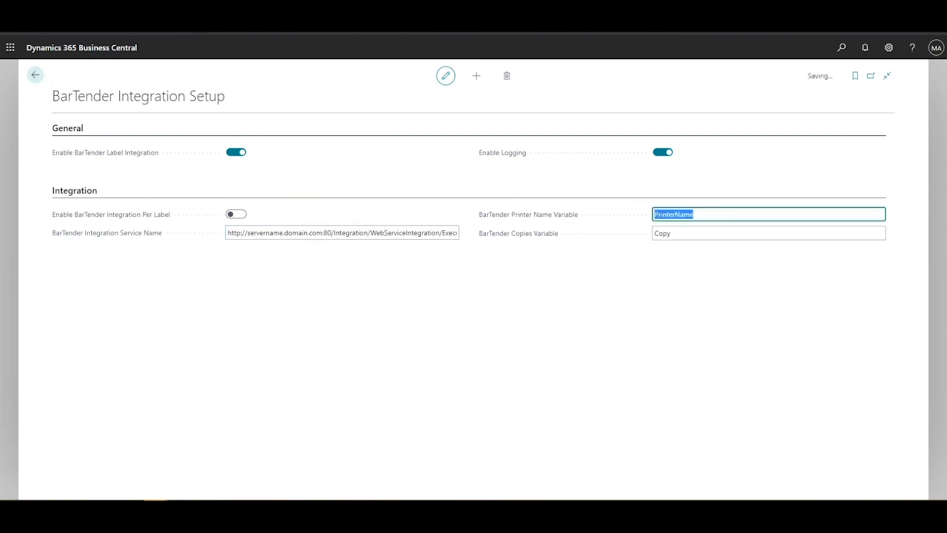